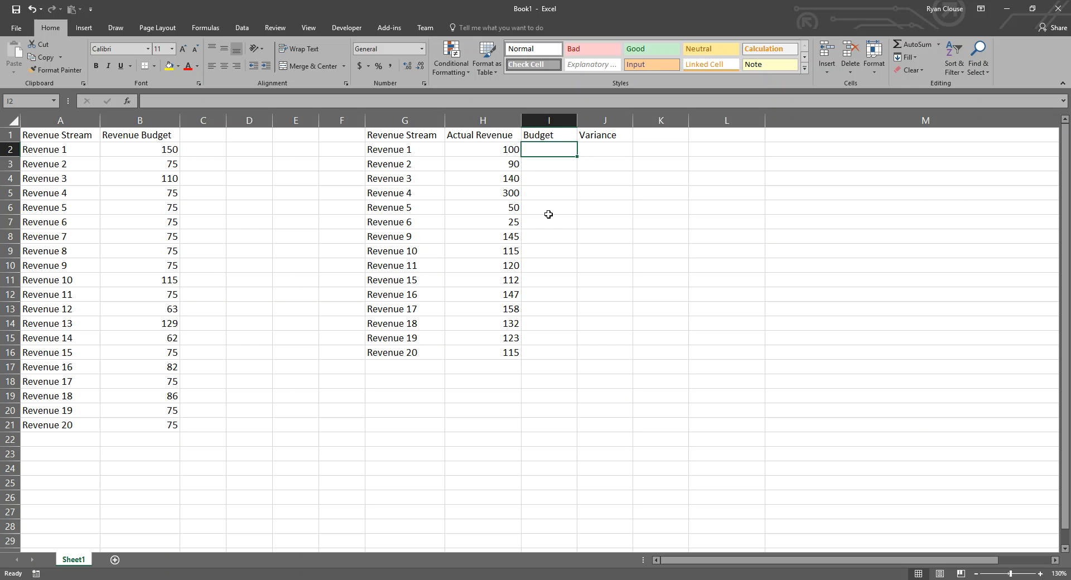
{"action": "left_click", "coordinate": [413, 150]}
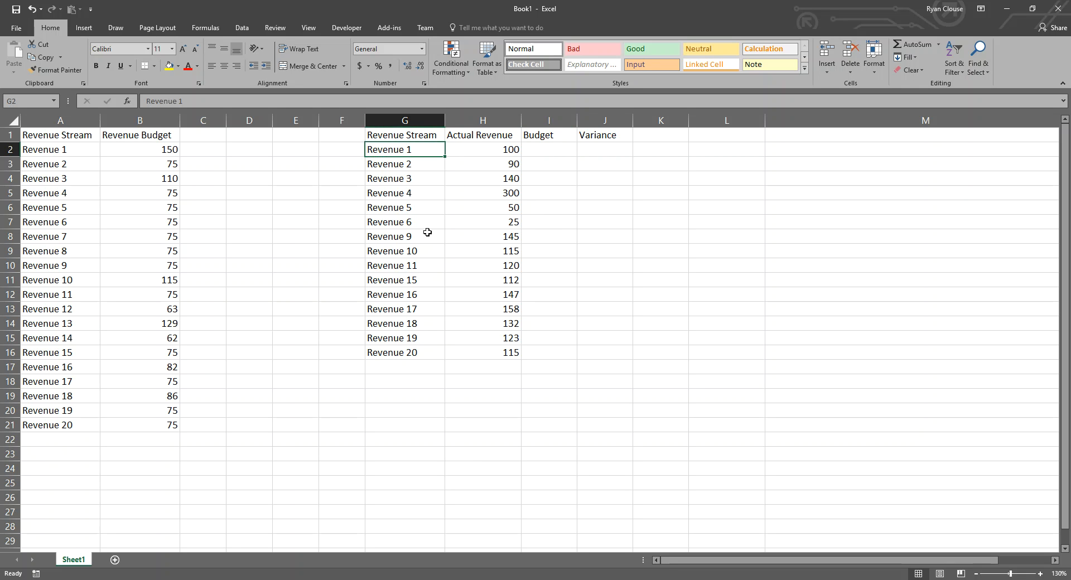
{"action": "left_click", "coordinate": [67, 147]}
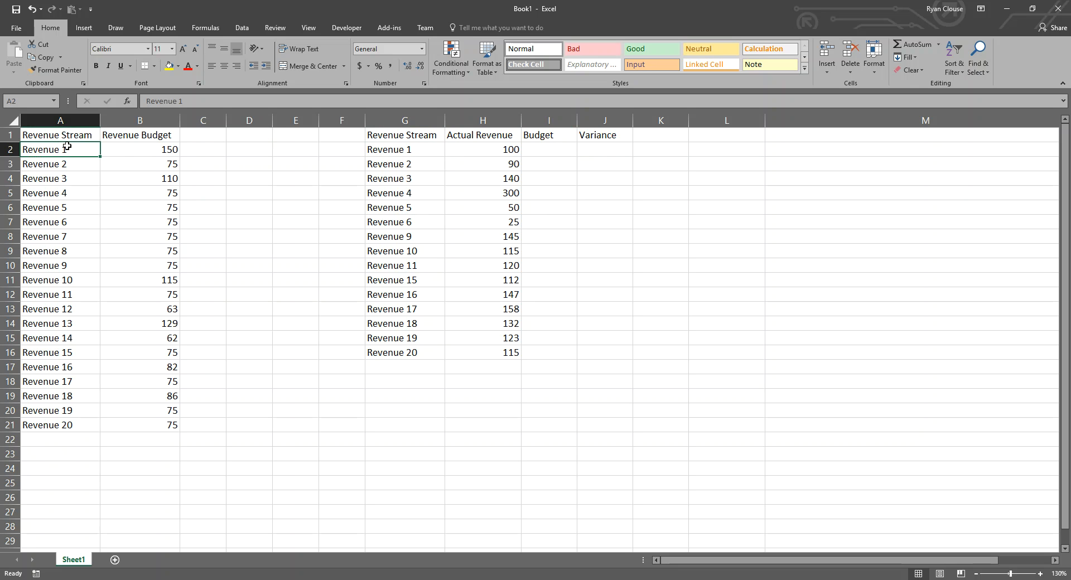
{"action": "left_click", "coordinate": [128, 151]}
{"action": "left_click", "coordinate": [76, 154]}
{"action": "left_click", "coordinate": [116, 150]}
{"action": "left_click_drag", "start_coordinate": [80, 150], "coordinate": [303, 157]}
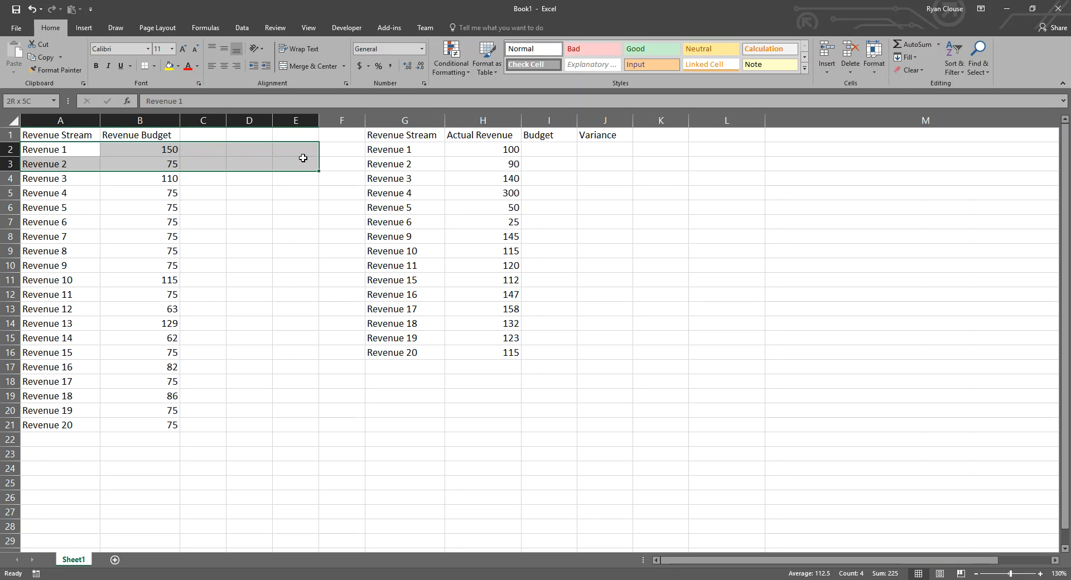
{"action": "left_click", "coordinate": [144, 155]}
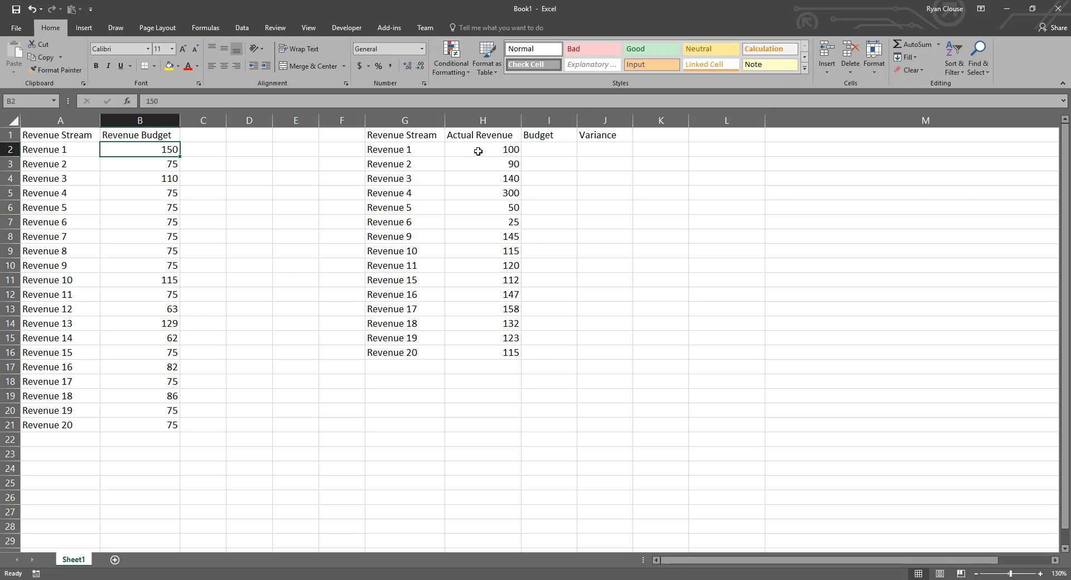
Step: Enter =VLOOKUP(G2,A:B,2,FALSE) in I2 to bring in the budget for Revenue 1
{"action": "left_click", "coordinate": [548, 153]}
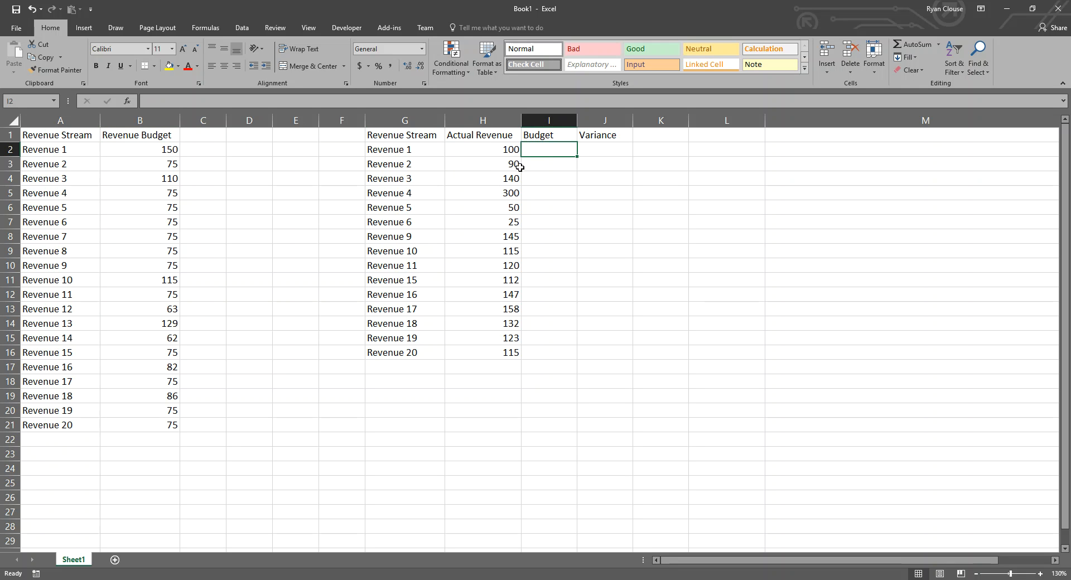
{"action": "type", "text": "="}
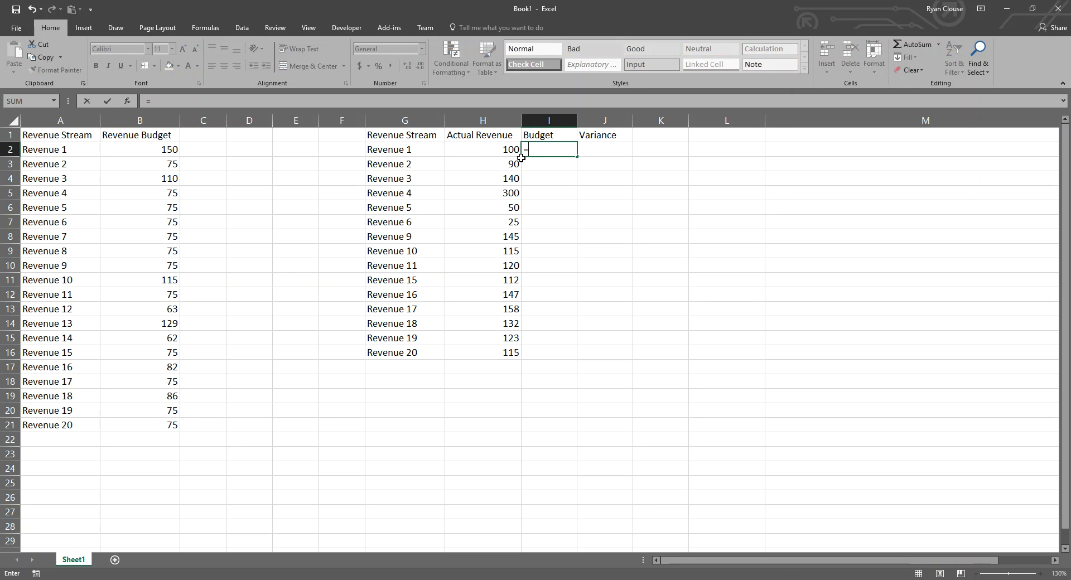
{"action": "type", "text": "vlo"}
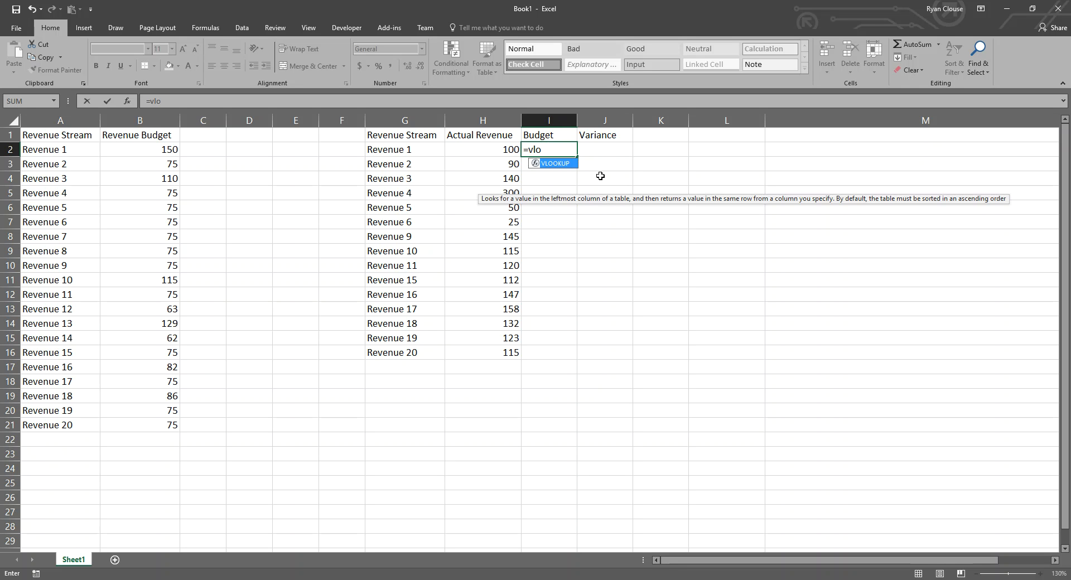
{"action": "key", "text": "Tab"}
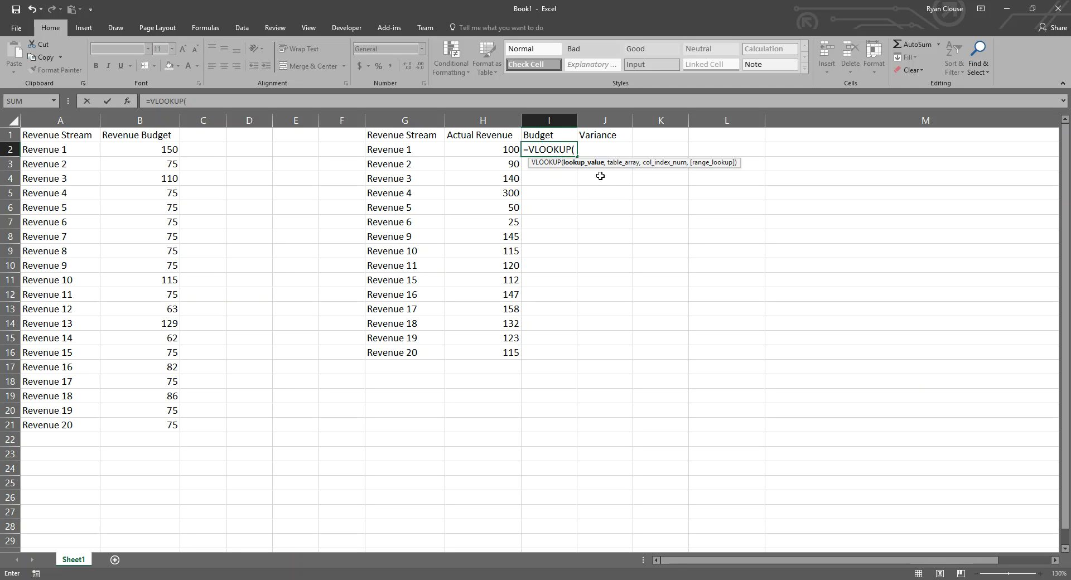
{"action": "left_click", "coordinate": [422, 151]}
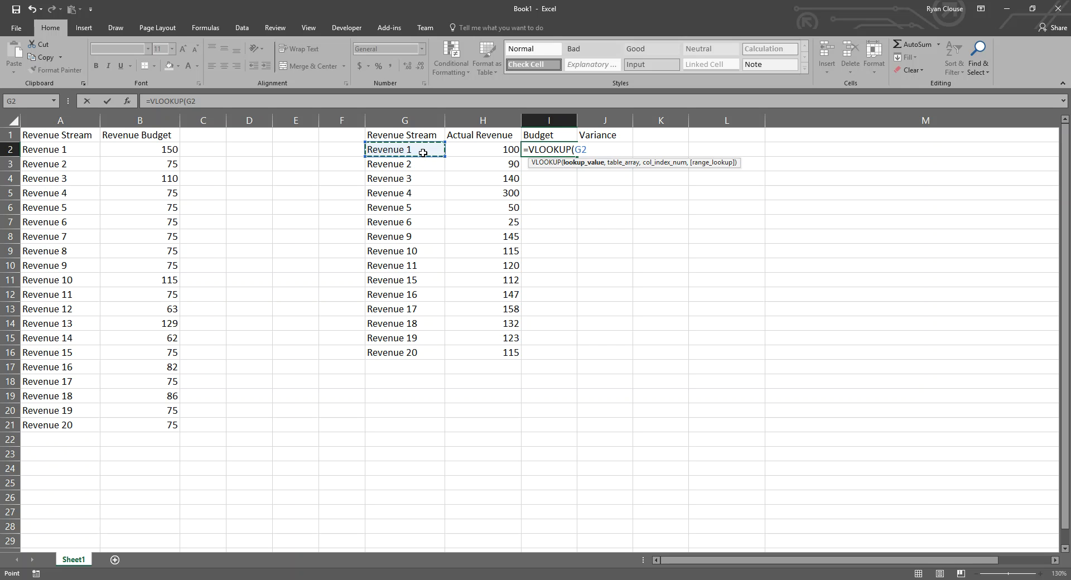
{"action": "type", "text": ","}
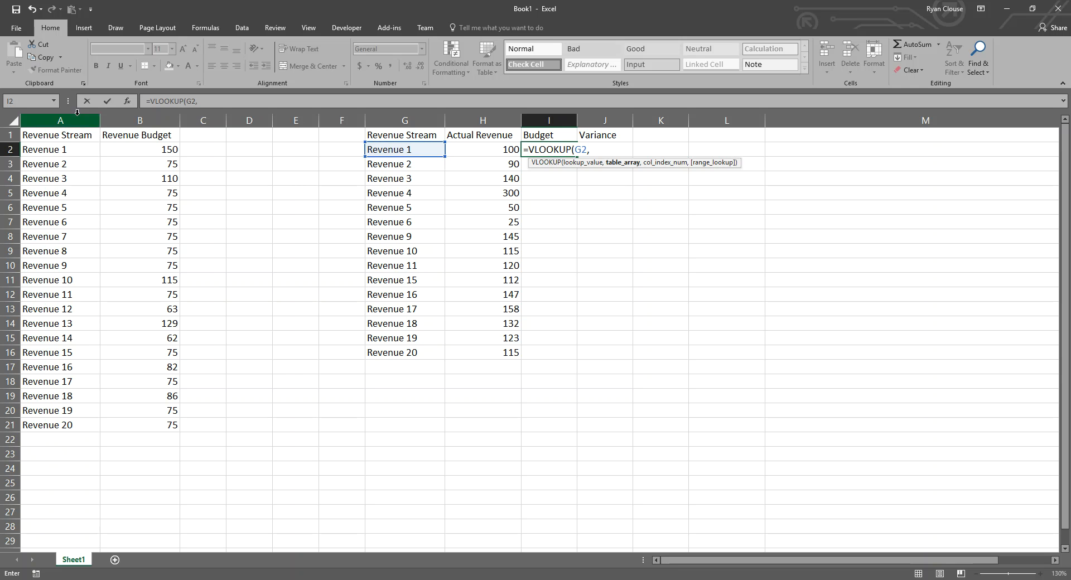
{"action": "left_click_drag", "start_coordinate": [60, 121], "coordinate": [118, 135]}
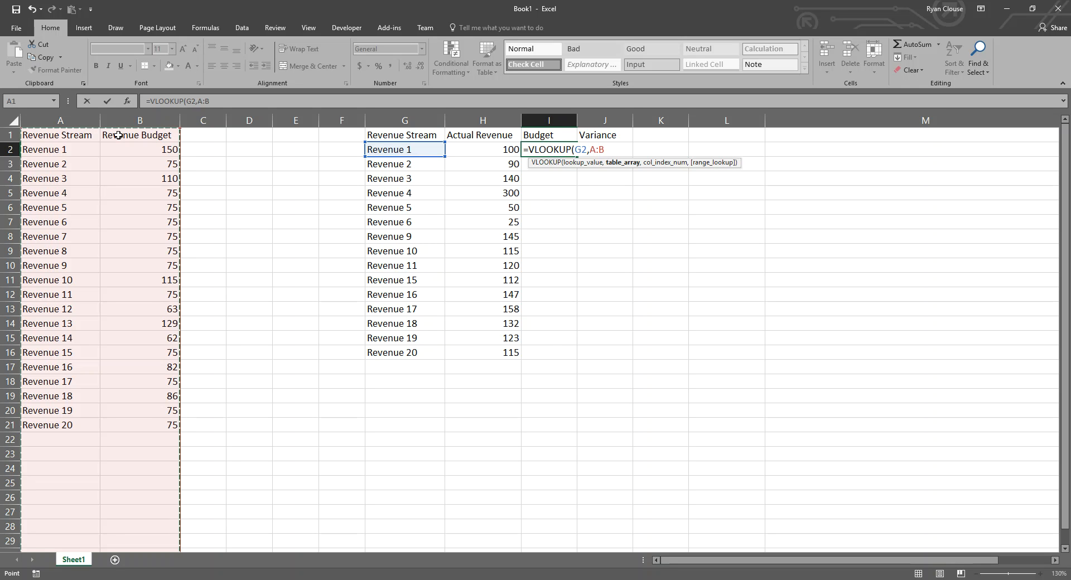
{"action": "type", "text": ",2"}
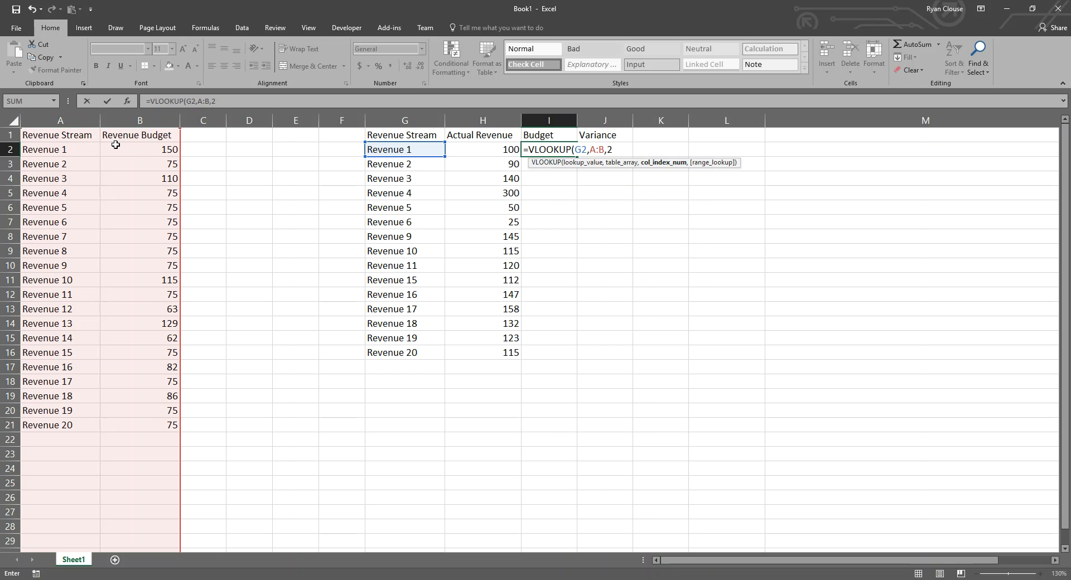
{"action": "type", "text": ","}
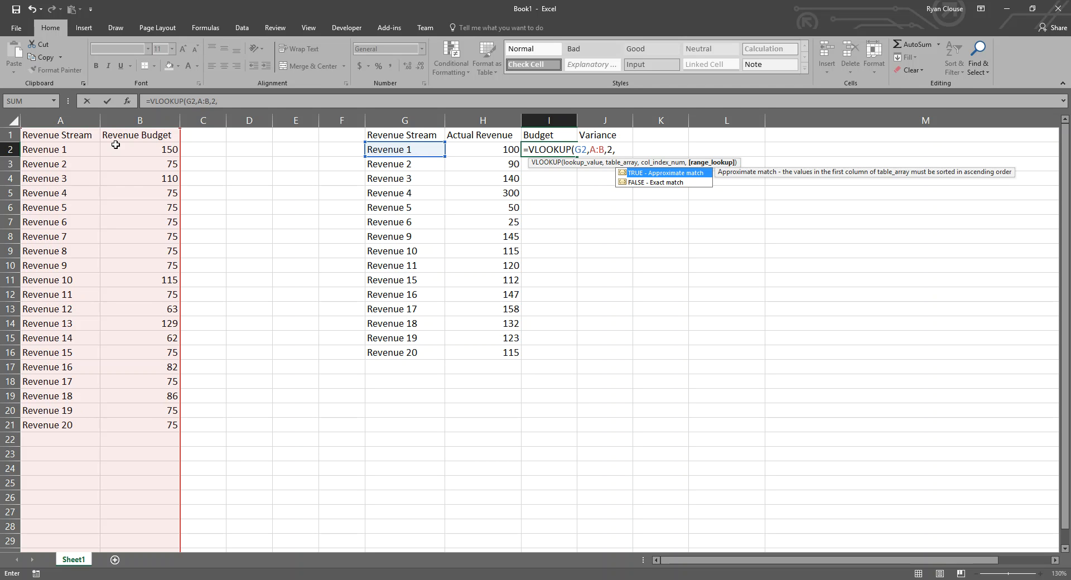
{"action": "type", "text": "false)"}
{"action": "key", "text": "Return"}
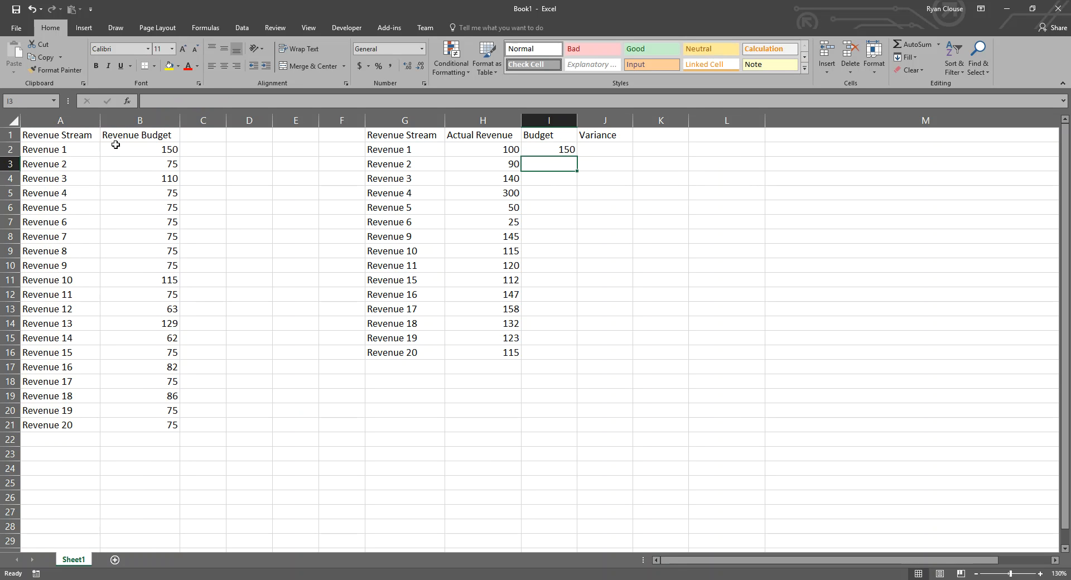
Step: Fill the Budget lookup formula from I2 down to I16 and check the copied formulas
{"action": "left_click", "coordinate": [168, 145]}
{"action": "left_click", "coordinate": [558, 149]}
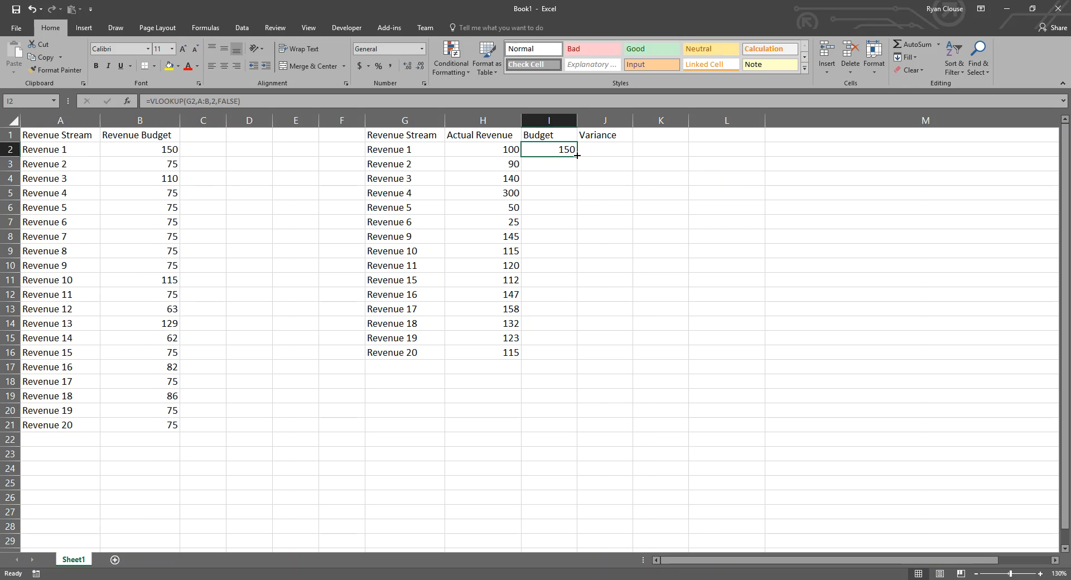
{"action": "double_click", "coordinate": [577, 158]}
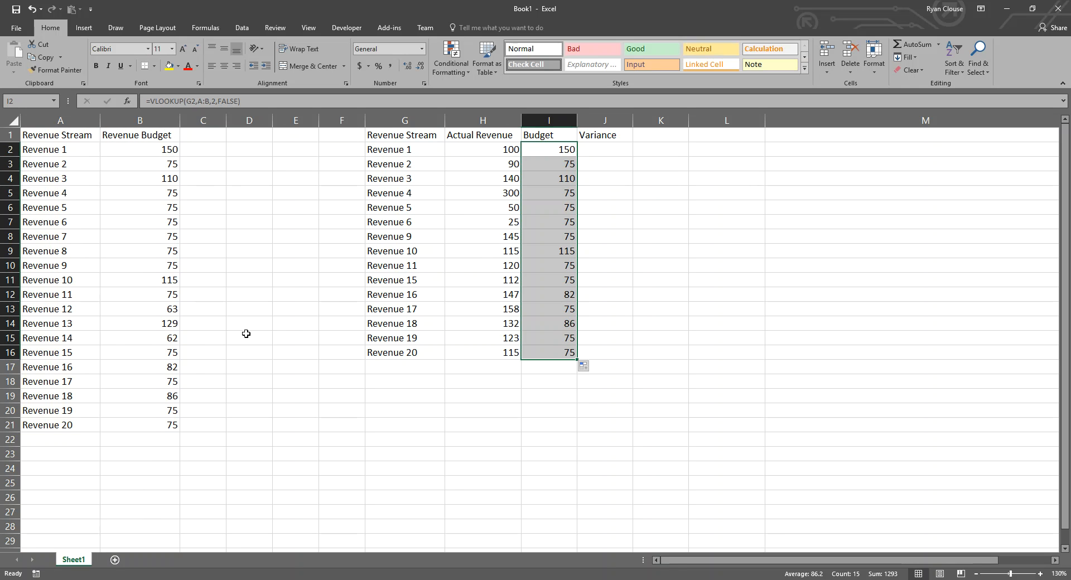
{"action": "left_click", "coordinate": [561, 154]}
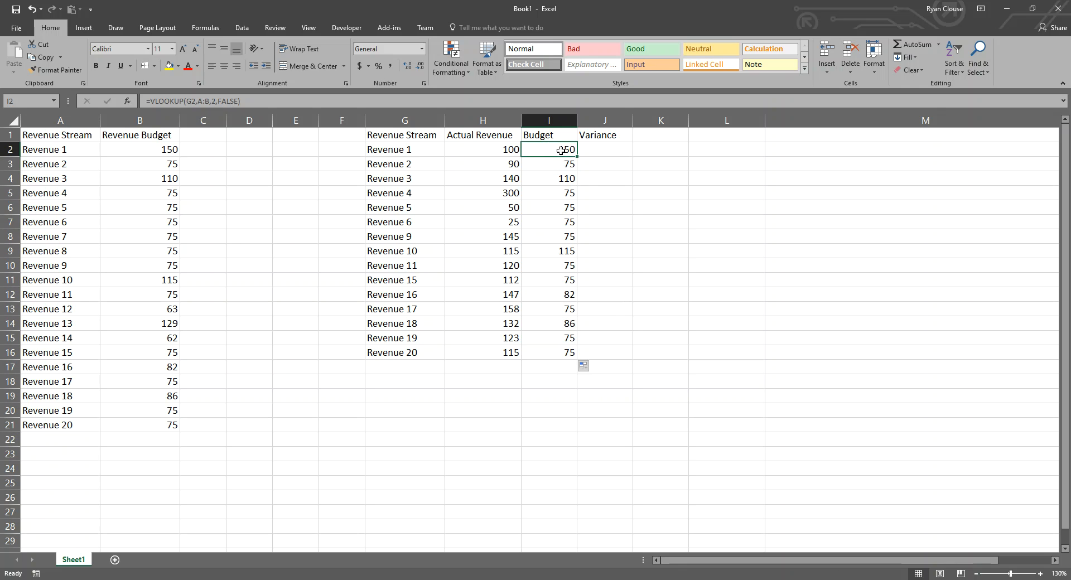
{"action": "left_click", "coordinate": [563, 165]}
{"action": "key", "text": "Down"}
{"action": "key", "text": "Down"}
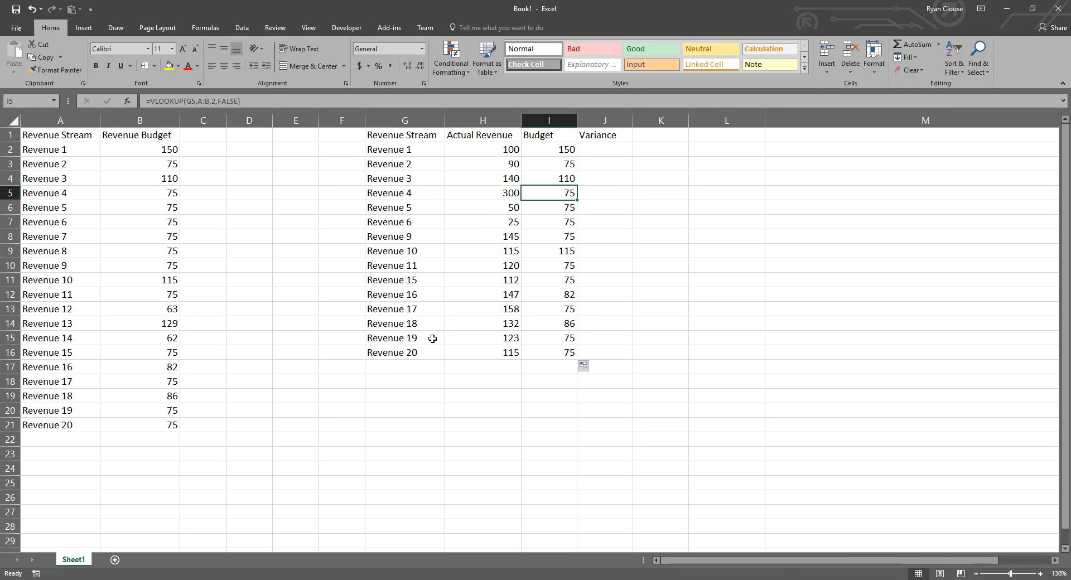
Step: Enter =VLOOKUP(A2,G:G,1,FALSE) in C2 to check whether the budgeted stream exists in the actuals list
{"action": "left_click", "coordinate": [411, 156]}
{"action": "left_click_drag", "start_coordinate": [411, 156], "coordinate": [390, 352]}
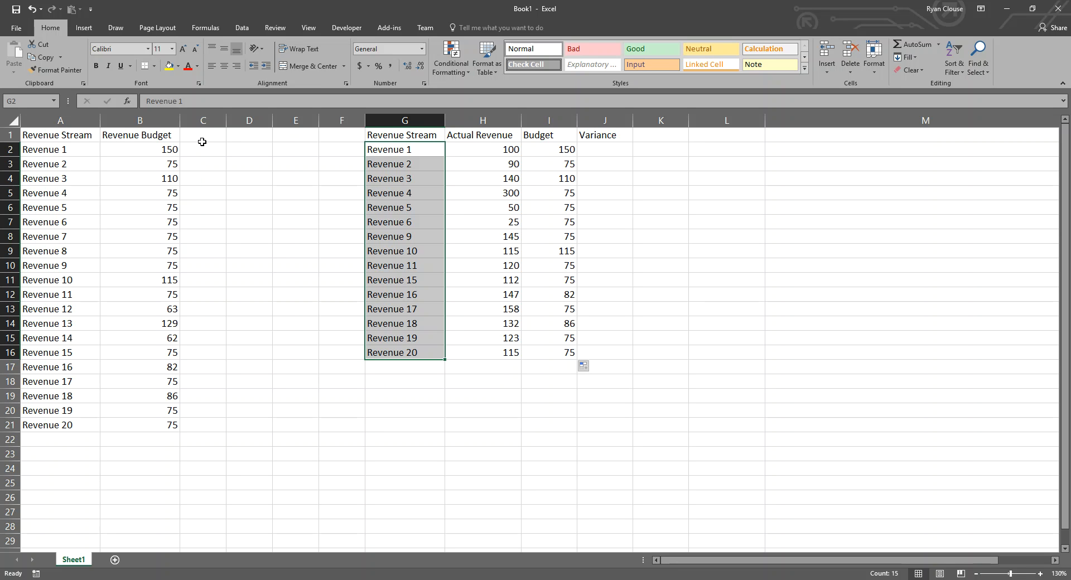
{"action": "left_click", "coordinate": [202, 149]}
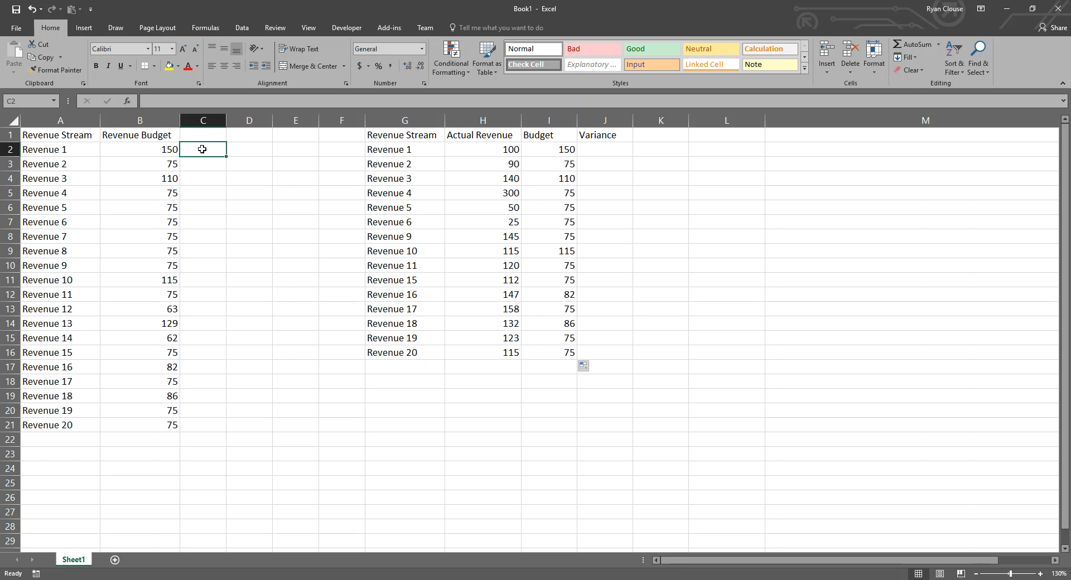
{"action": "type", "text": "=vlo"}
{"action": "key", "text": "Tab"}
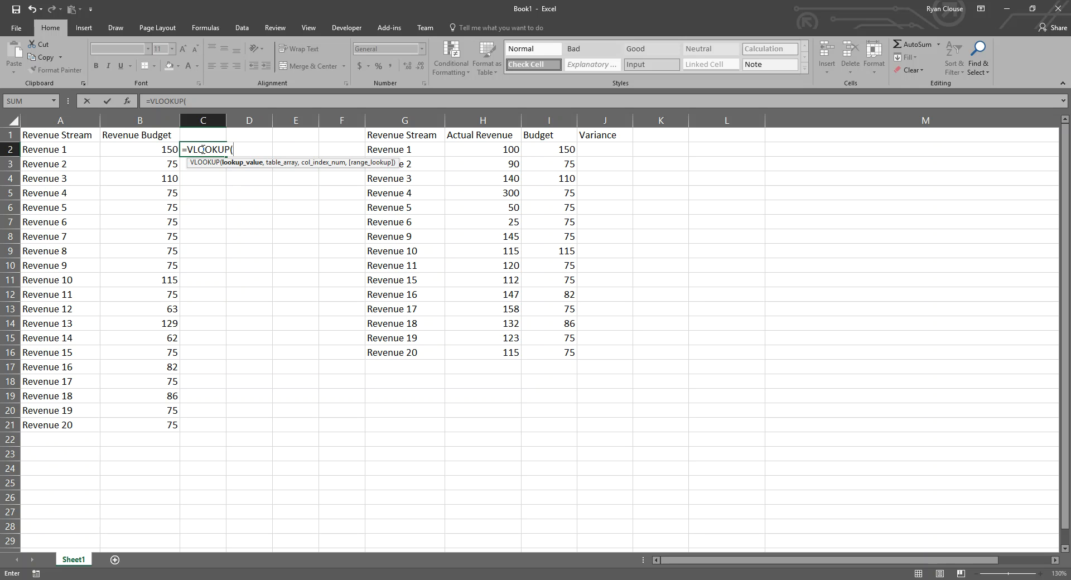
{"action": "left_click", "coordinate": [77, 146]}
{"action": "type", "text": ","}
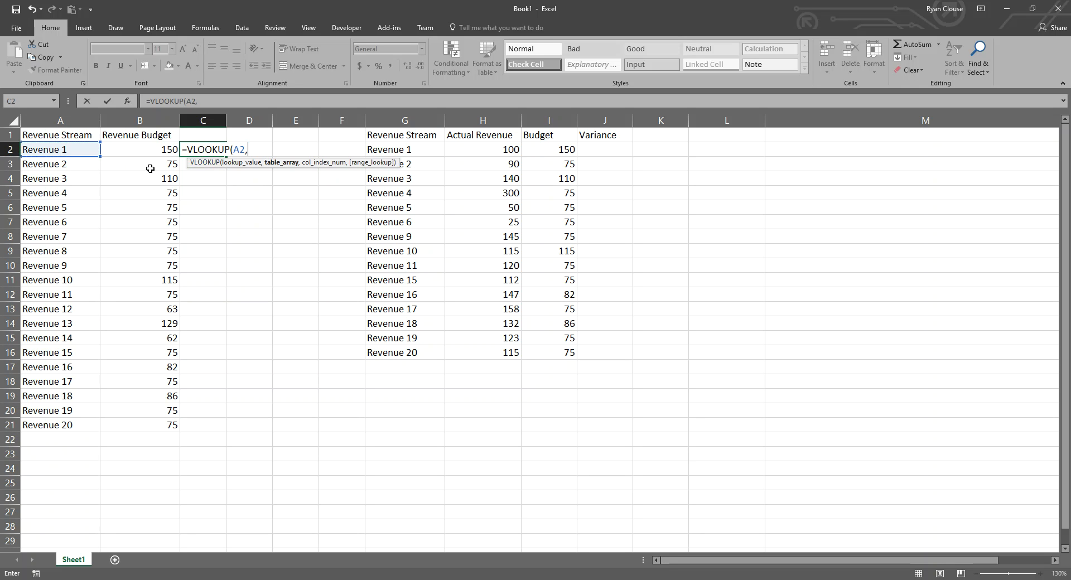
{"action": "left_click", "coordinate": [400, 116]}
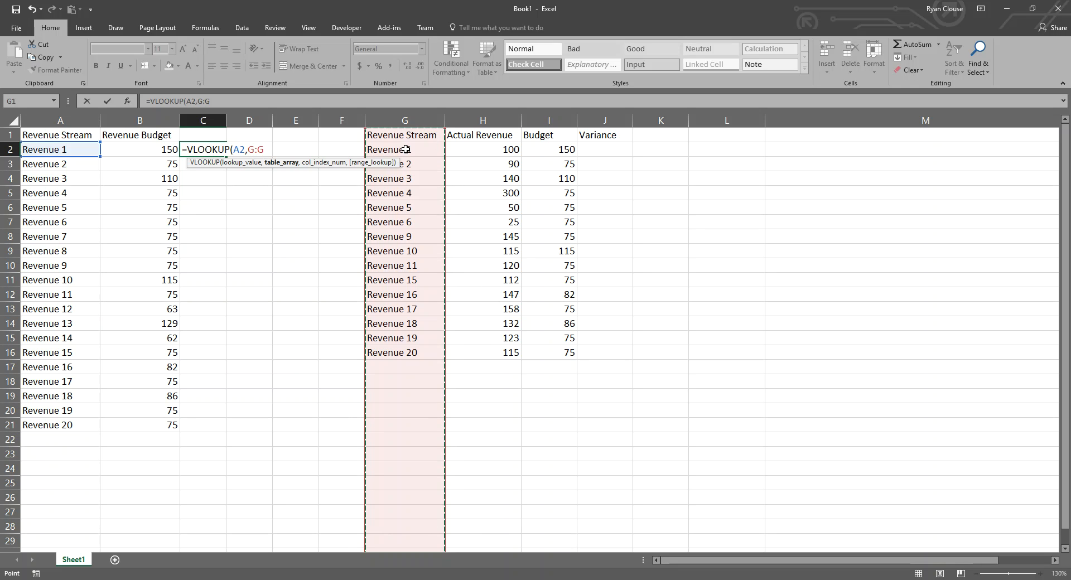
{"action": "type", "text": ","}
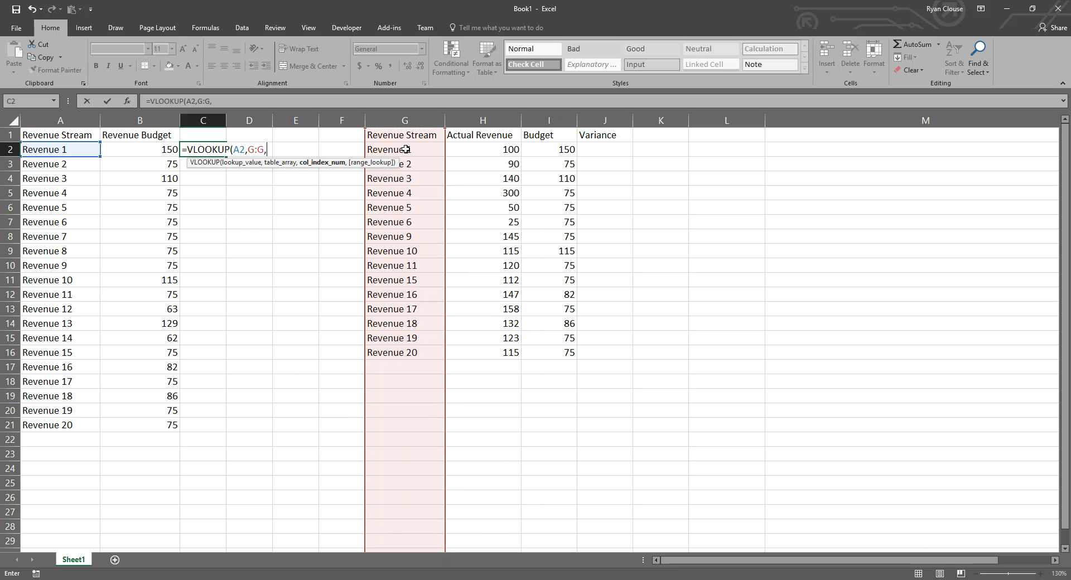
{"action": "type", "text": "1,false)"}
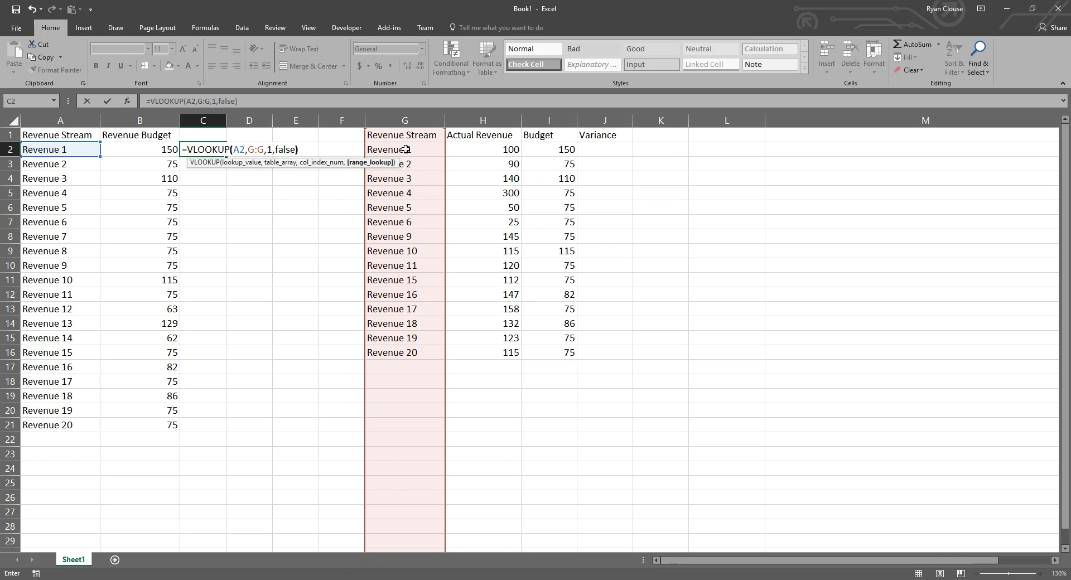
{"action": "key", "text": "Return"}
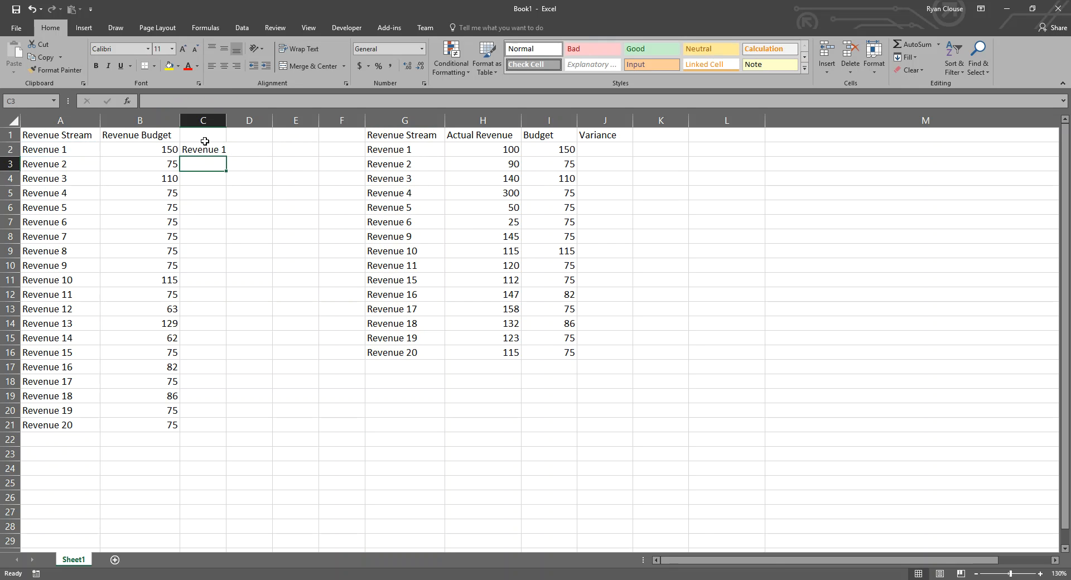
Step: Autofit the width of column C and fill the C2 lookup formula down to C21
{"action": "double_click", "coordinate": [225, 122]}
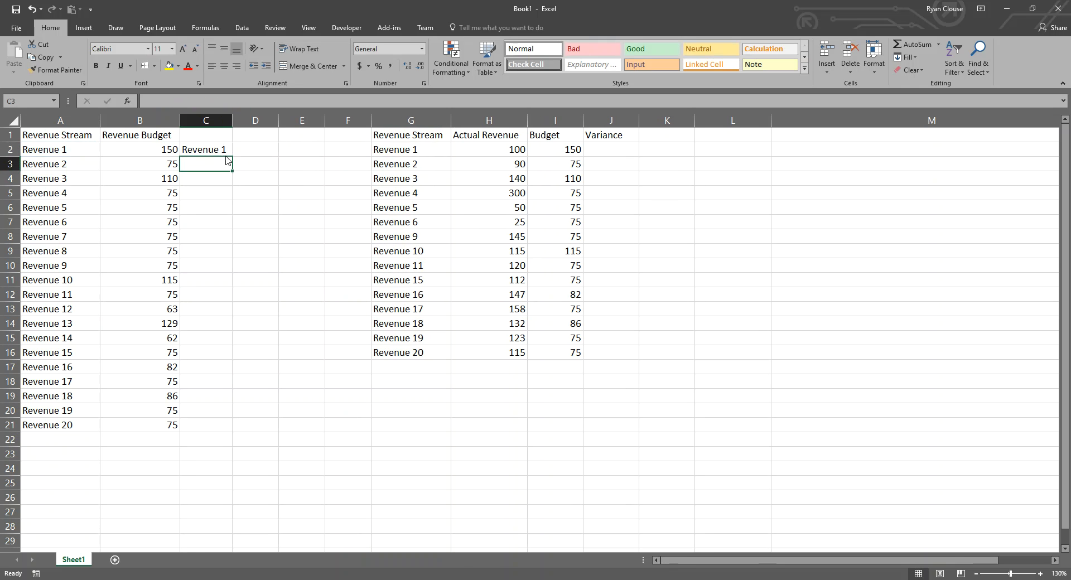
{"action": "left_click", "coordinate": [228, 151]}
{"action": "double_click", "coordinate": [228, 151]}
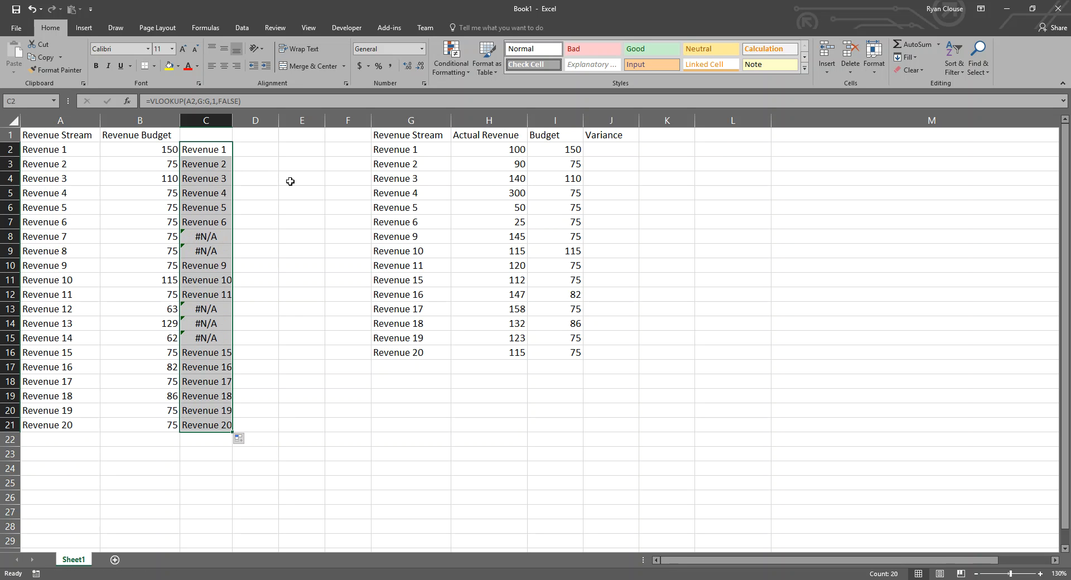
Step: Examine the lookup results in column C for budgeted streams missing from the actuals list
{"action": "left_click", "coordinate": [206, 233]}
{"action": "left_click", "coordinate": [206, 254]}
{"action": "left_click", "coordinate": [206, 239]}
{"action": "left_click", "coordinate": [206, 246]}
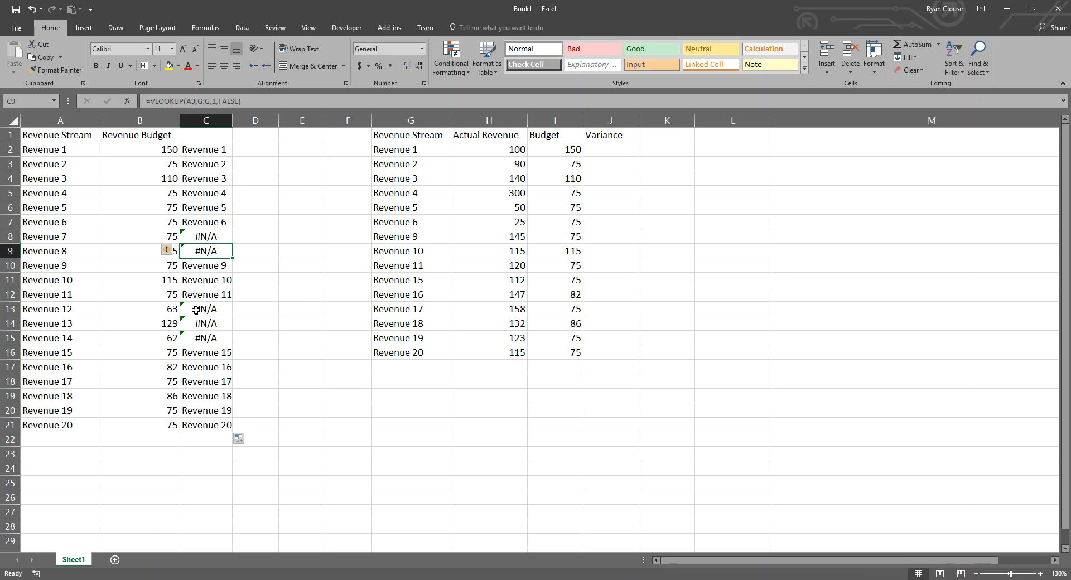
{"action": "left_click_drag", "start_coordinate": [195, 311], "coordinate": [207, 338]}
{"action": "left_click", "coordinate": [431, 293]}
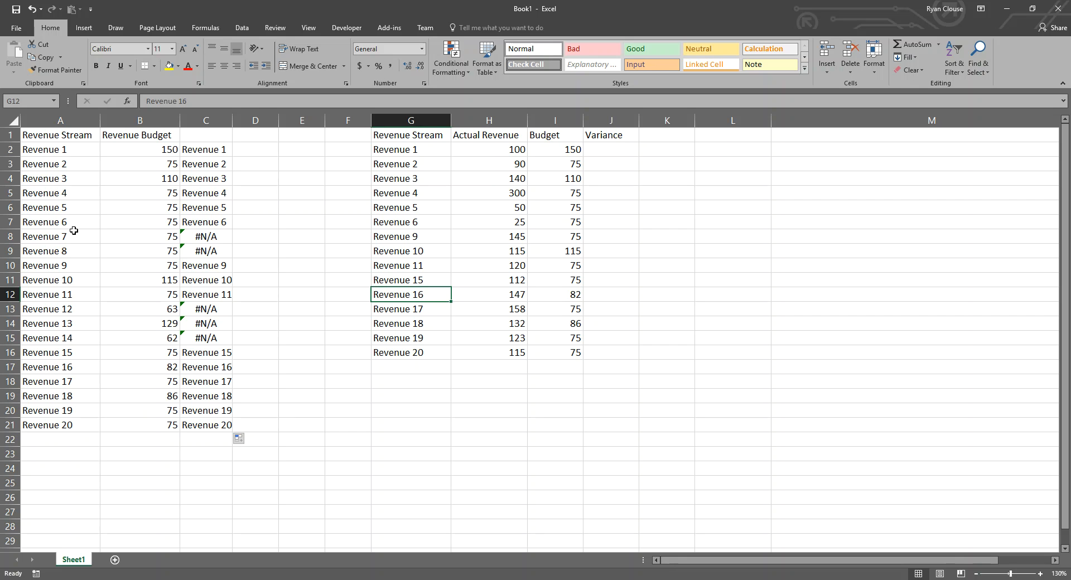
Step: Copy Revenue 7, 8, 12, 13 and 14 from column A and paste them as values starting at G17
{"action": "left_click_drag", "start_coordinate": [74, 236], "coordinate": [75, 250]}
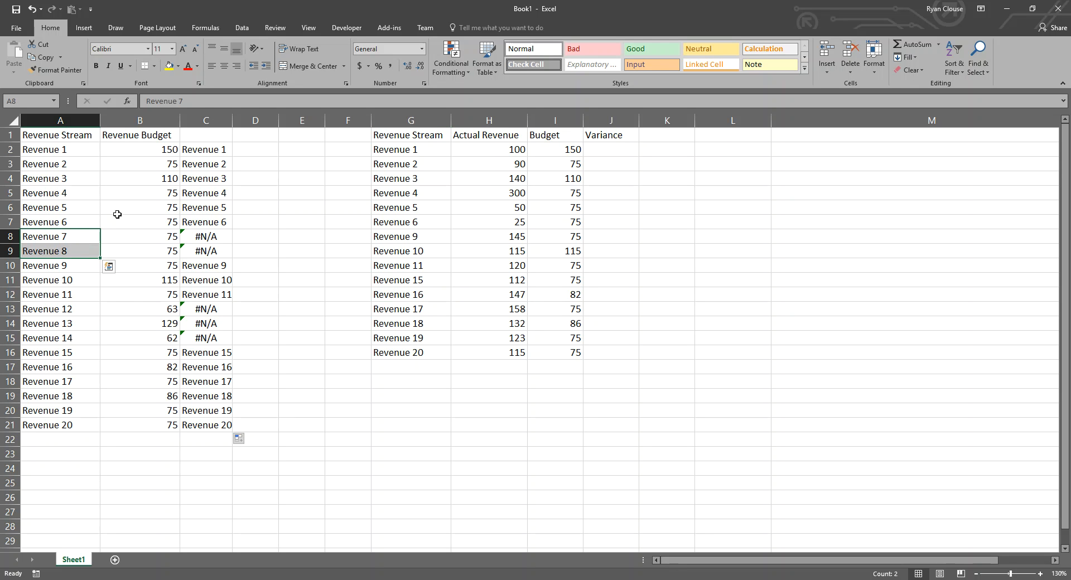
{"action": "left_click_drag", "start_coordinate": [82, 311], "coordinate": [95, 338]}
{"action": "key", "text": "ctrl+c"}
{"action": "left_click", "coordinate": [416, 369]}
{"action": "right_click", "coordinate": [416, 373]}
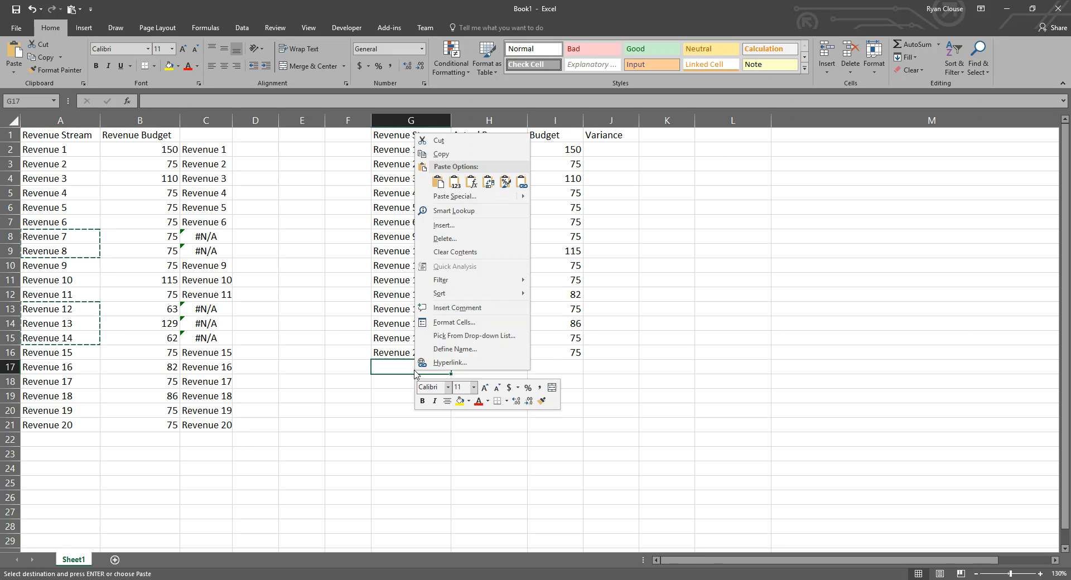
{"action": "left_click", "coordinate": [455, 182]}
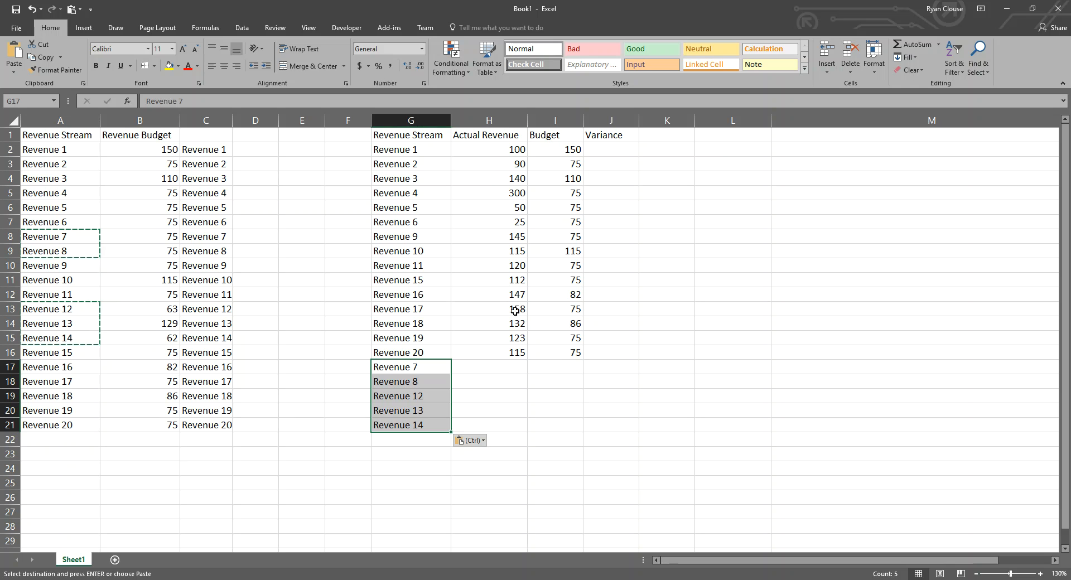
Step: Extend the Budget lookup formula from I16 down to I21 for the added revenue streams
{"action": "left_click", "coordinate": [557, 355]}
{"action": "left_click_drag", "start_coordinate": [583, 359], "coordinate": [582, 432]}
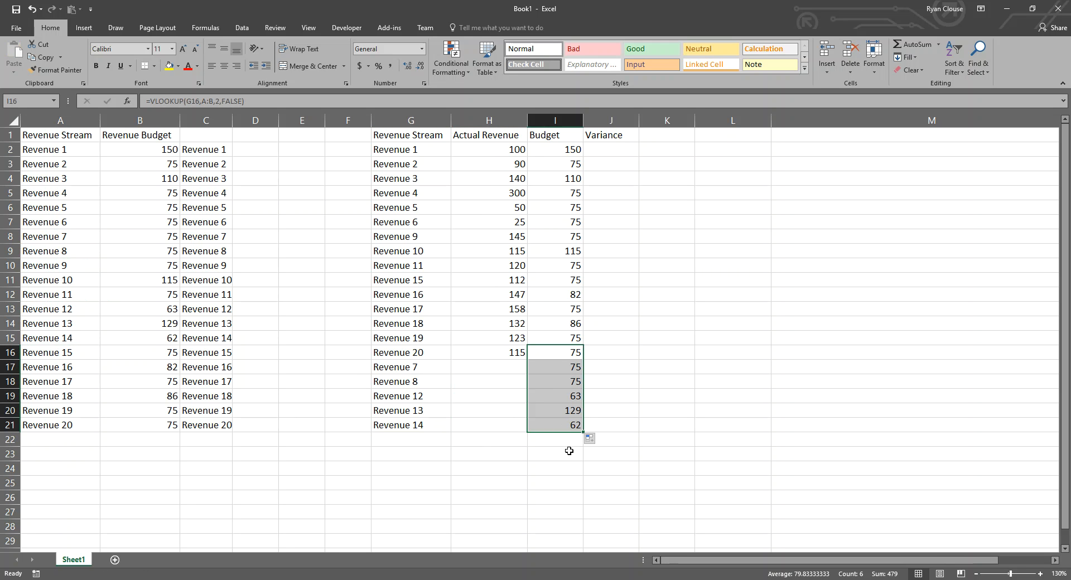
{"action": "left_click", "coordinate": [549, 367]}
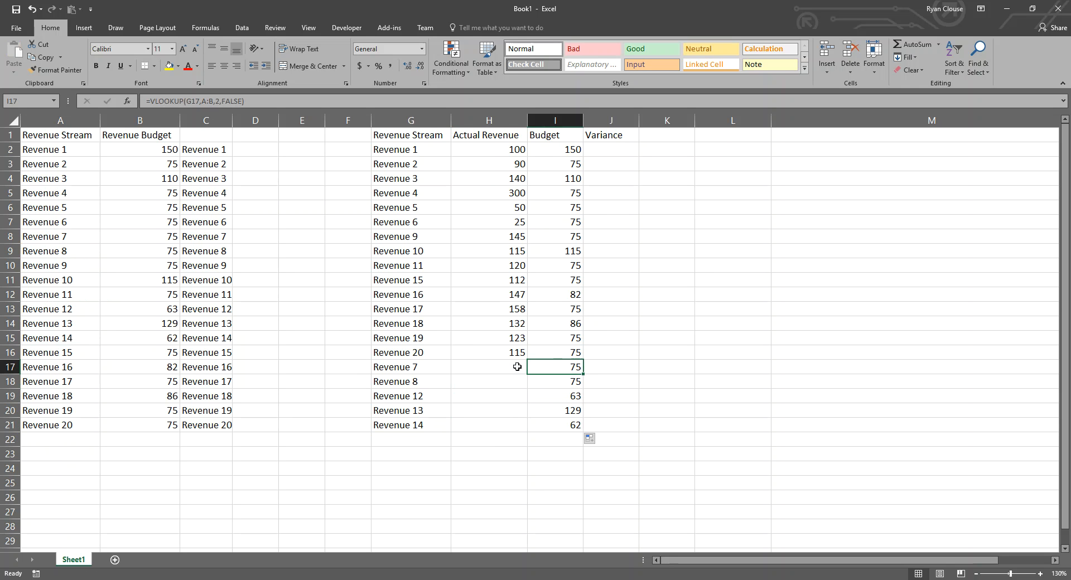
{"action": "left_click_drag", "start_coordinate": [505, 315], "coordinate": [498, 286]}
{"action": "left_click_drag", "start_coordinate": [206, 239], "coordinate": [208, 413]}
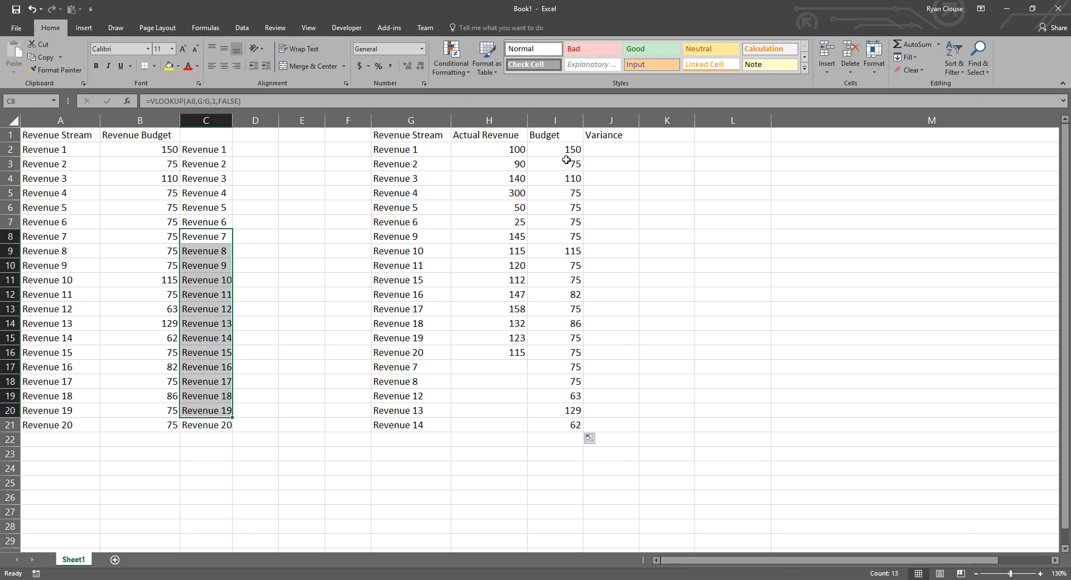
Step: Total the Budget column in I22 with AutoSum and copy that sum formula to H22 and J22
{"action": "left_click", "coordinate": [573, 439]}
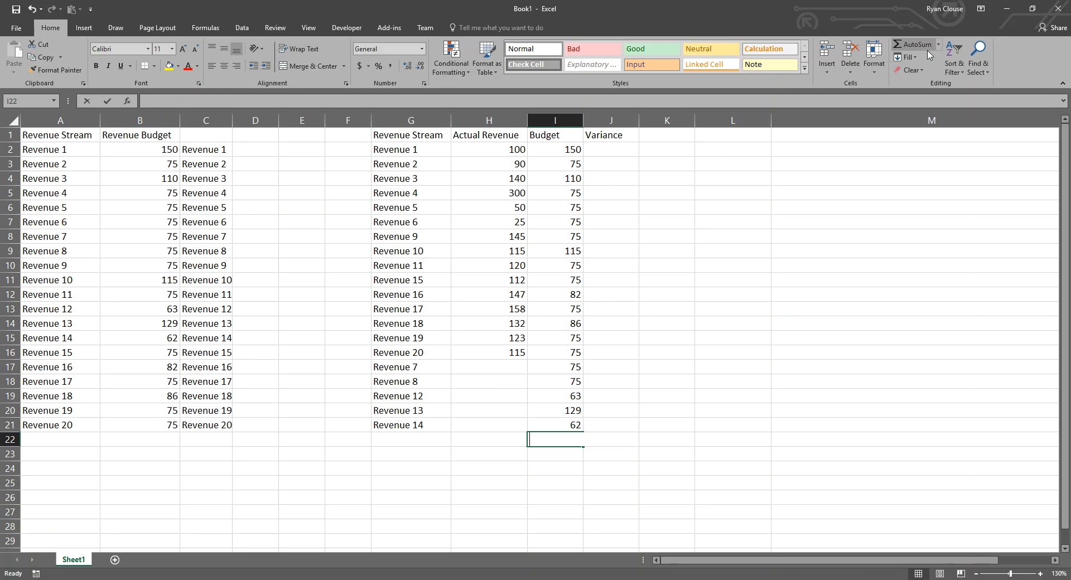
{"action": "left_click", "coordinate": [905, 45]}
{"action": "key", "text": "ctrl+Return"}
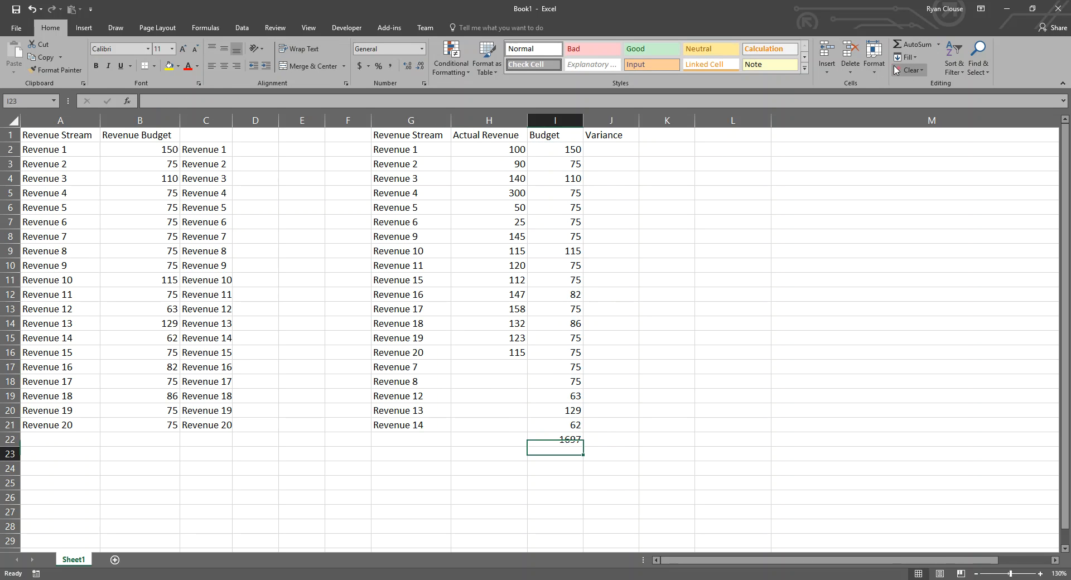
{"action": "key", "text": "ctrl+c"}
{"action": "key", "text": "Left"}
{"action": "key", "text": "ctrl+v"}
{"action": "key", "text": "Right"}
{"action": "key", "text": "Right"}
{"action": "key", "text": "ctrl+v"}
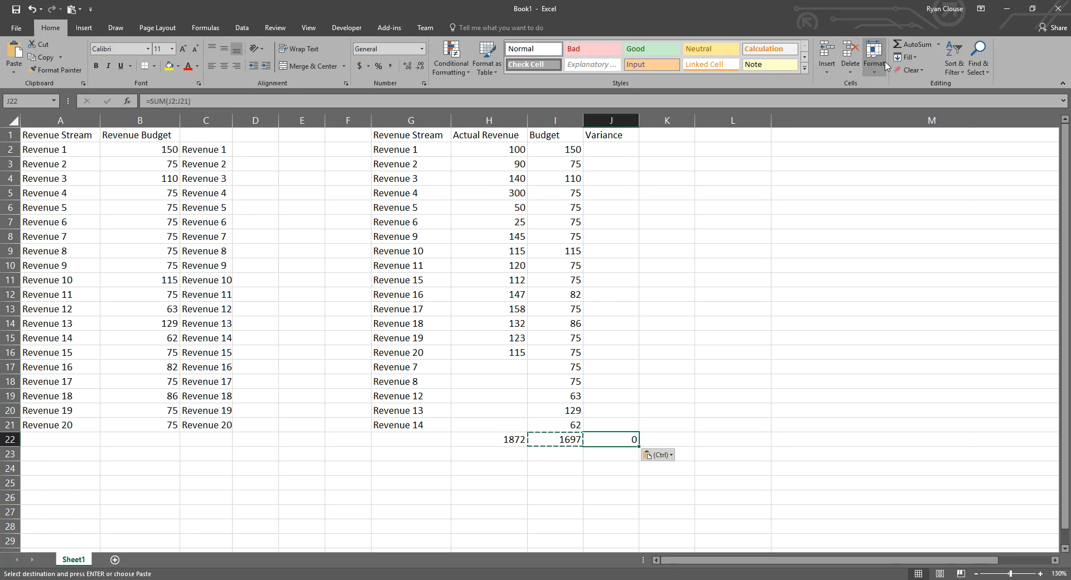
Step: Calculate the variance in J2 as =H2-I2 and fill the formula down to J21
{"action": "left_click", "coordinate": [636, 150]}
{"action": "type", "text": "=H2-"}
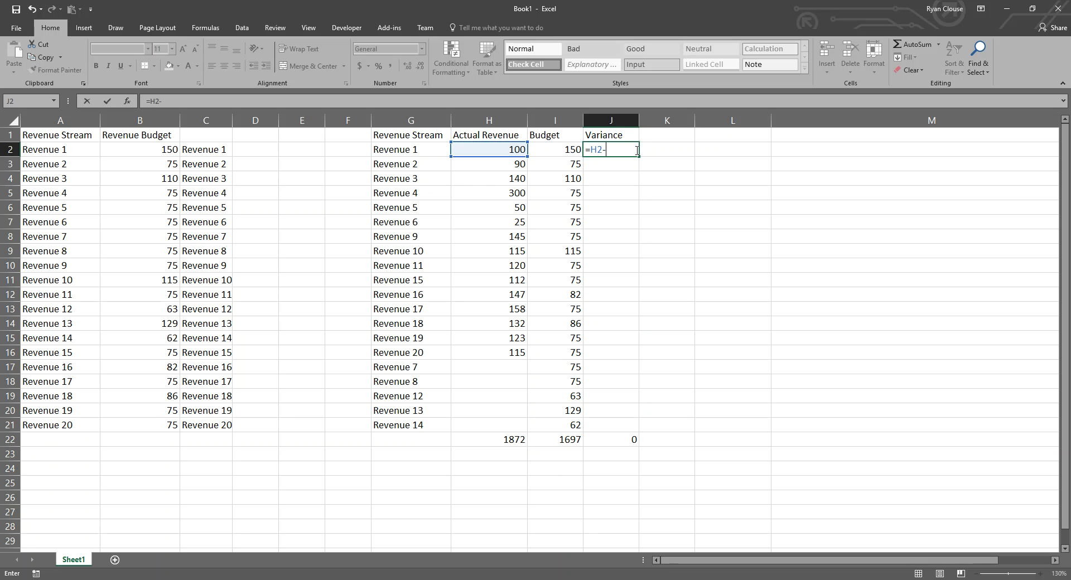
{"action": "key", "text": "Left"}
{"action": "key", "text": "ctrl+Return"}
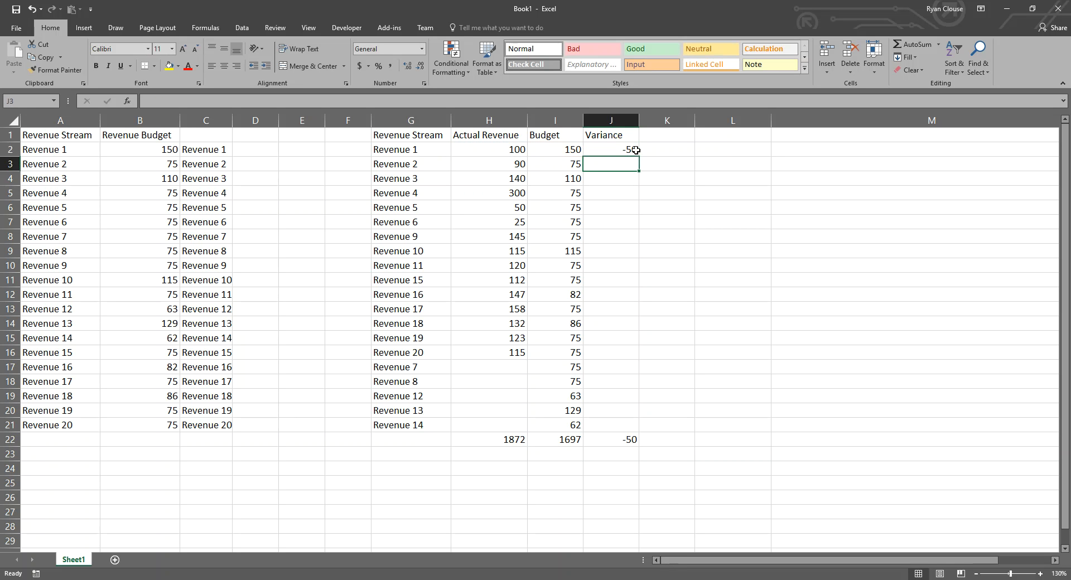
{"action": "left_click_drag", "start_coordinate": [638, 156], "coordinate": [645, 428]}
{"action": "left_click", "coordinate": [613, 379]}
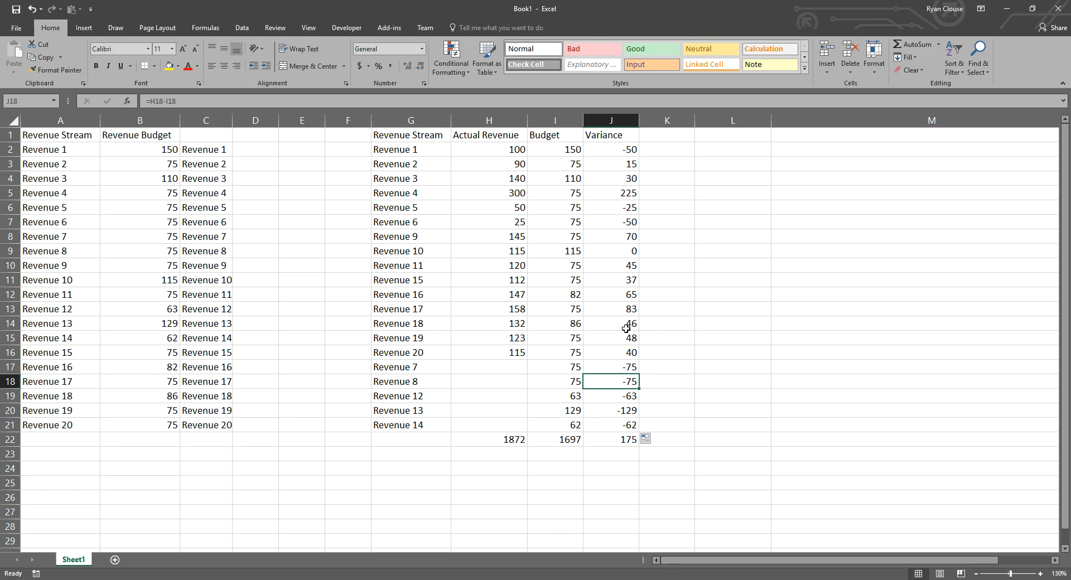